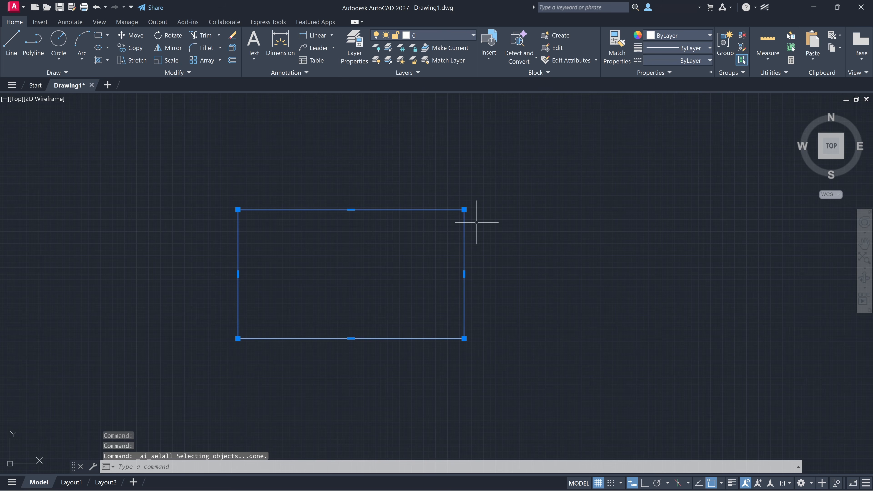
# - Erase the selected rectangle so the drawing is empty, and save Drawing1
pyautogui.press('Delete')
pyautogui.hotkey('ctrl', 's')
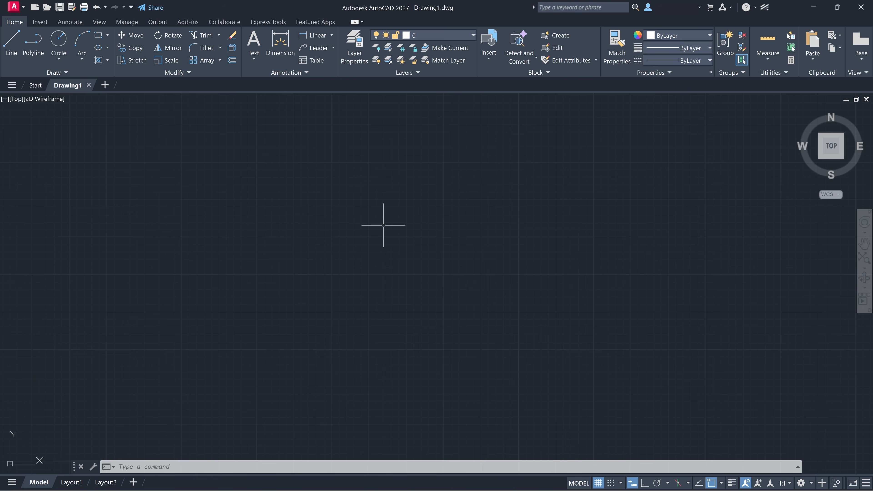
pyautogui.press('XF86AudioLowerVolume')
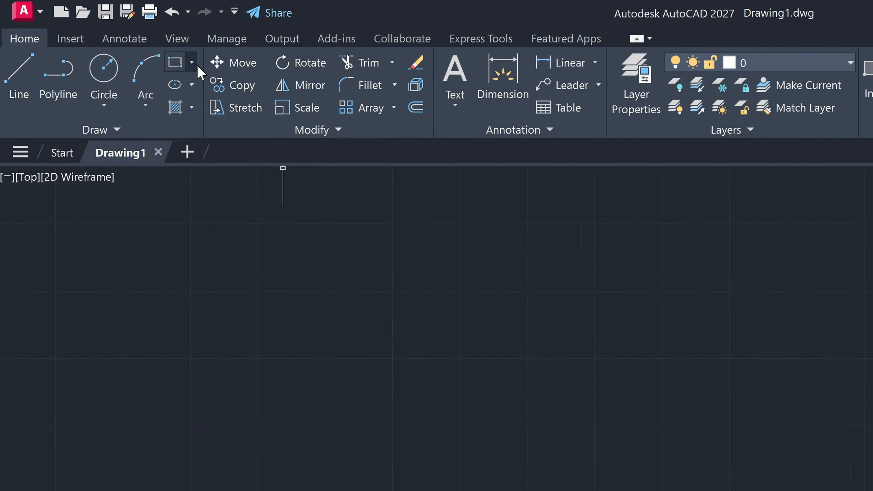
# - Choose Polygon from the Rectangle dropdown in the Draw panel
pyautogui.click(212, 69)
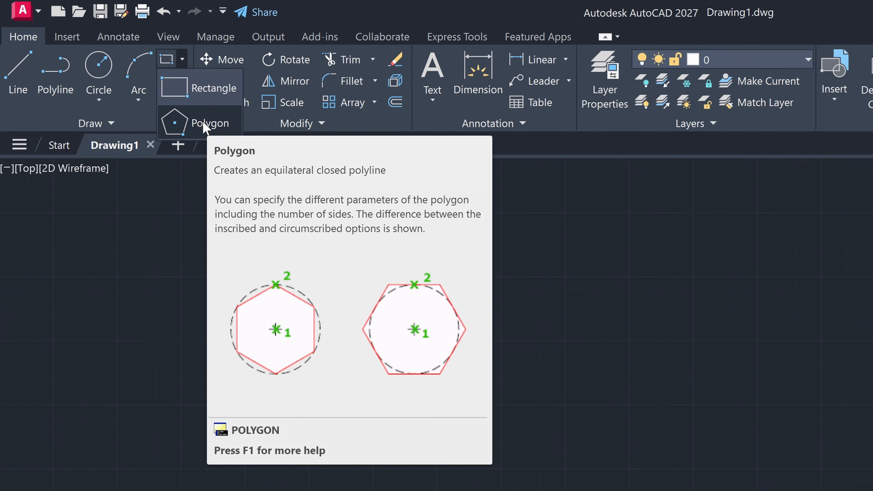
pyautogui.click(241, 144)
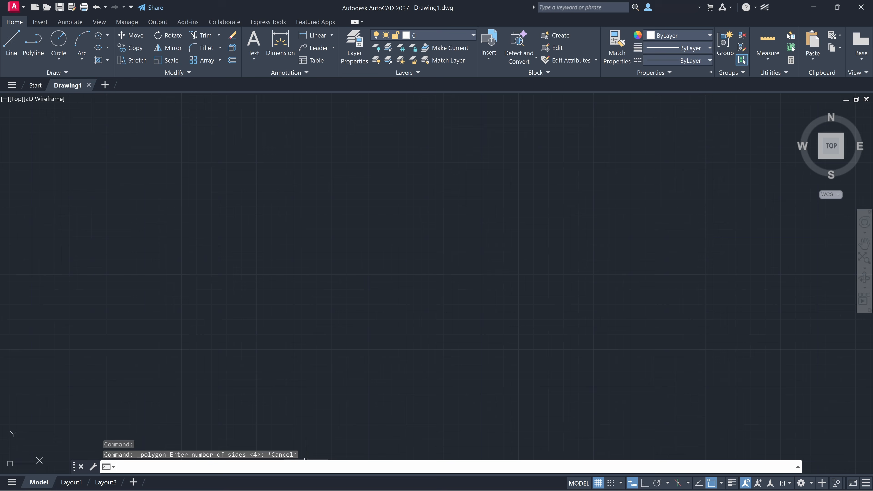
# - Clear the stray selection window, run POLYGON via POL, then cancel it
pyautogui.click(289, 256)
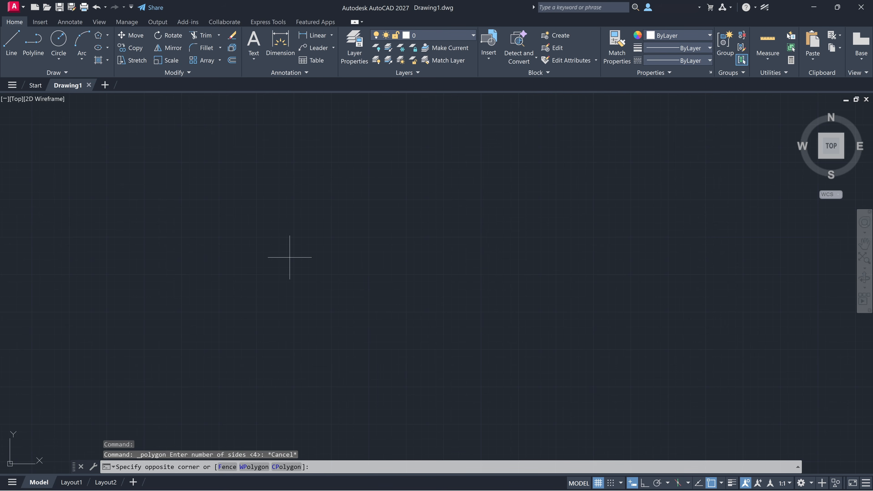
pyautogui.press('Escape')
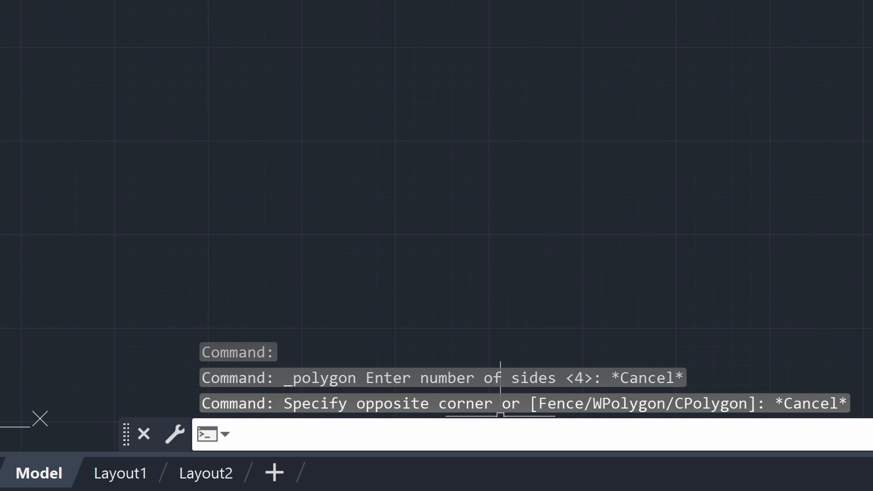
pyautogui.write('pol')
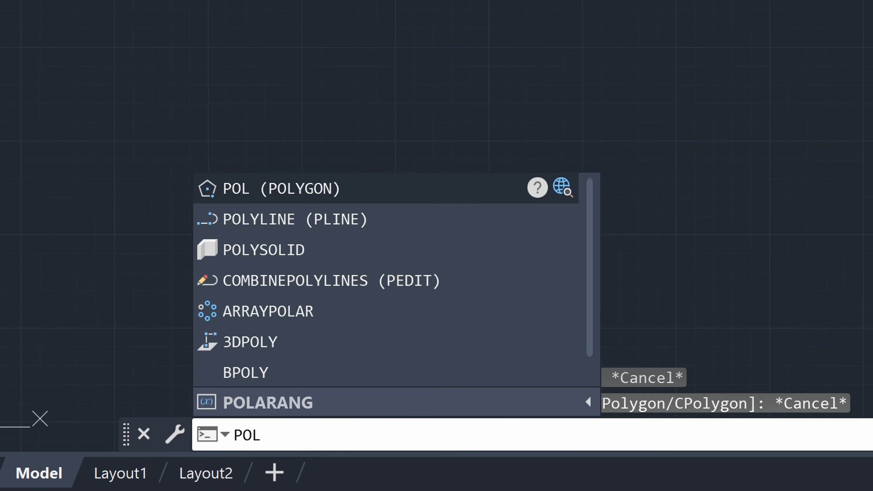
pyautogui.press('Return')
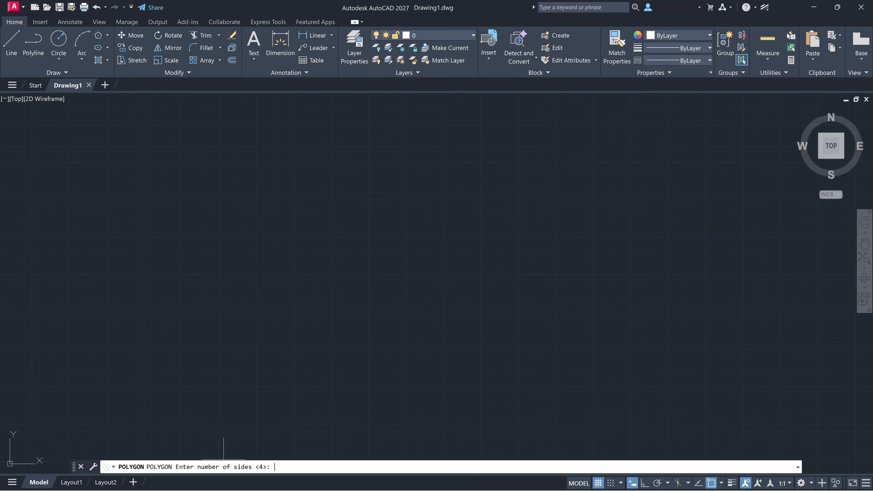
pyautogui.press('Escape')
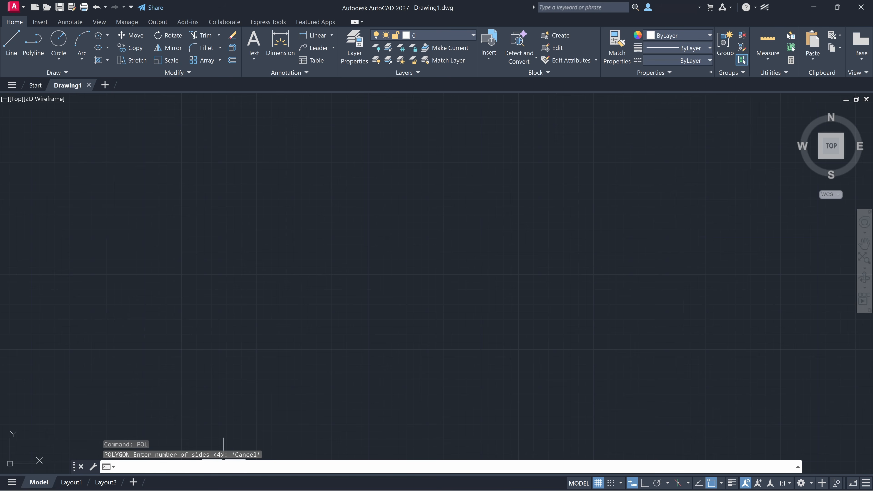
# - Restart POLYGON by typing POLY and picking it from the suggestions
pyautogui.write('POLYLINE')
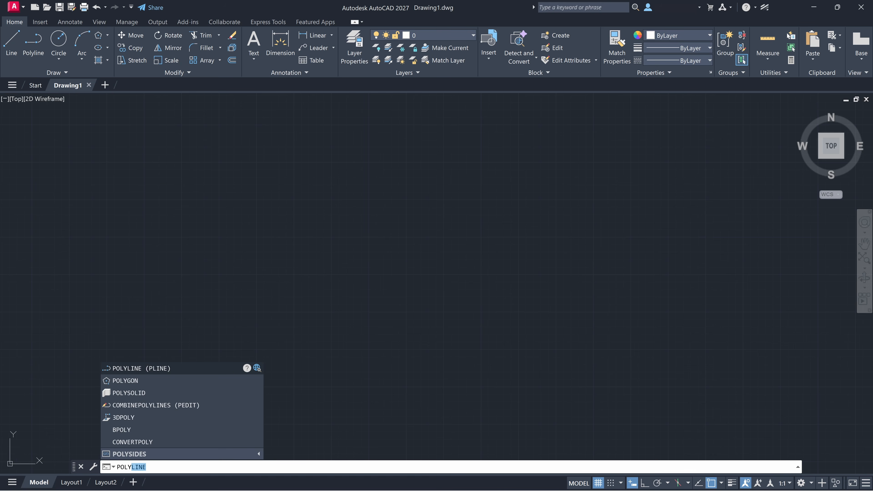
pyautogui.press('Down')
pyautogui.press('Return')
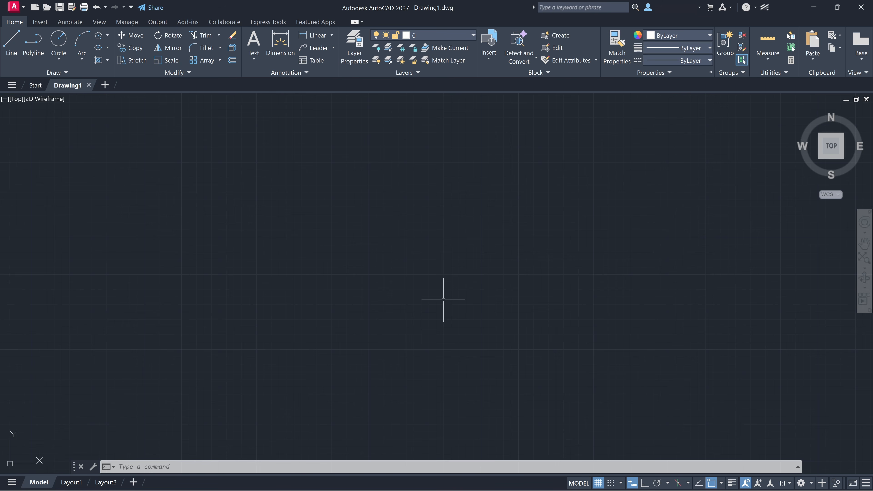
# - Launch Polygon from the Draw panel and cancel it, leaving no command active
pyautogui.click(99, 37)
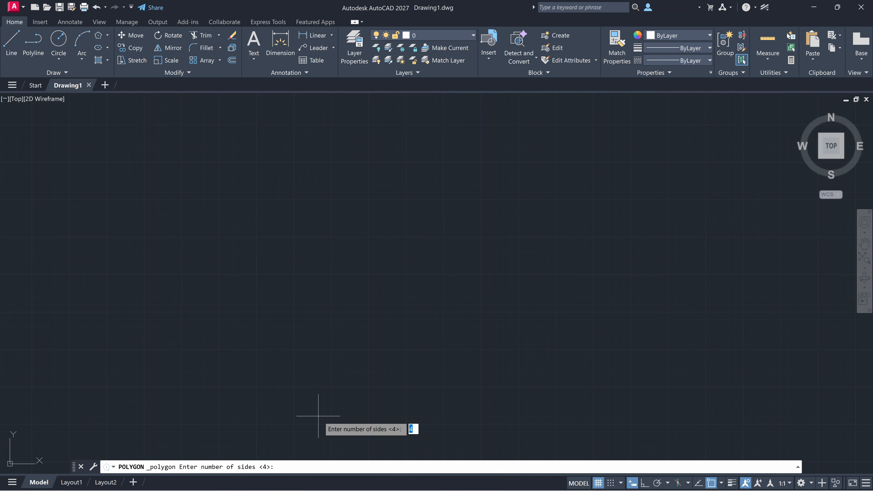
pyautogui.press('Escape')
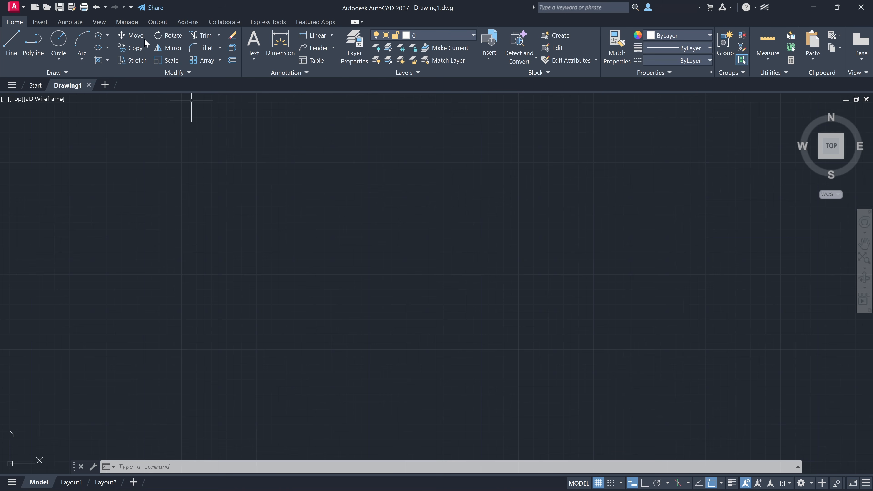
# - Start a 6-sided polygon and place its centre point in the drawing
pyautogui.click(98, 35)
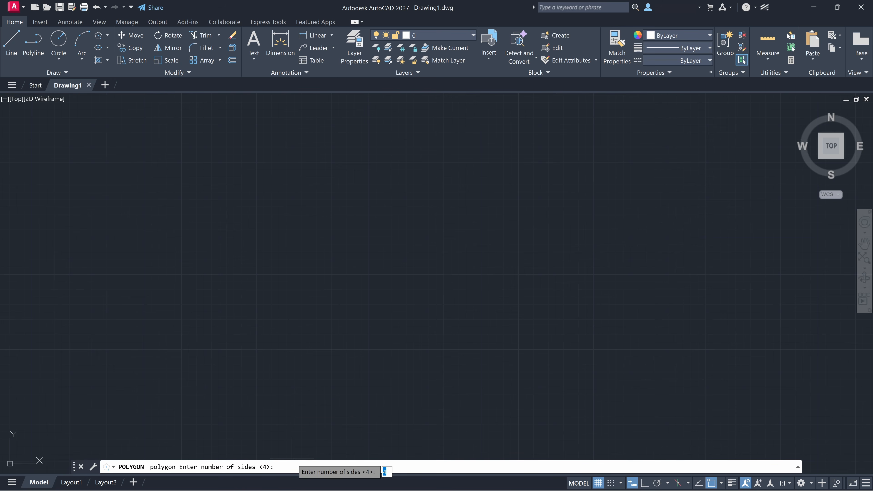
pyautogui.write('6')
pyautogui.press('Return')
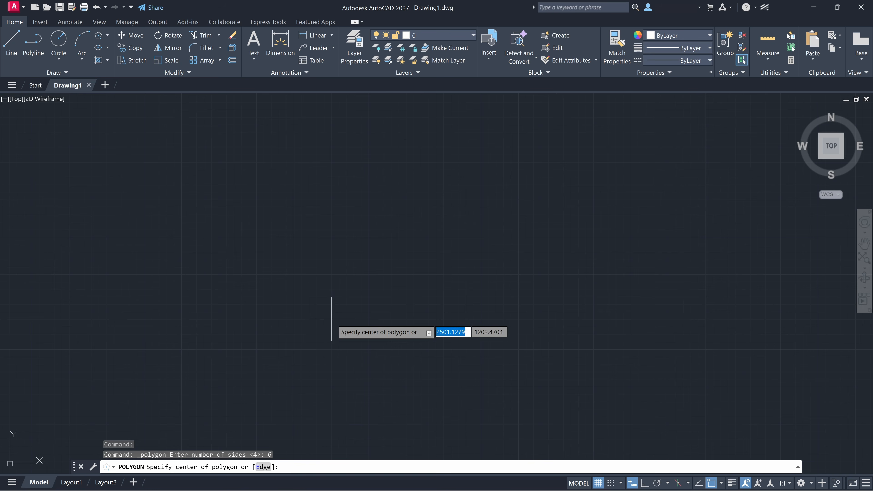
pyautogui.click(418, 275)
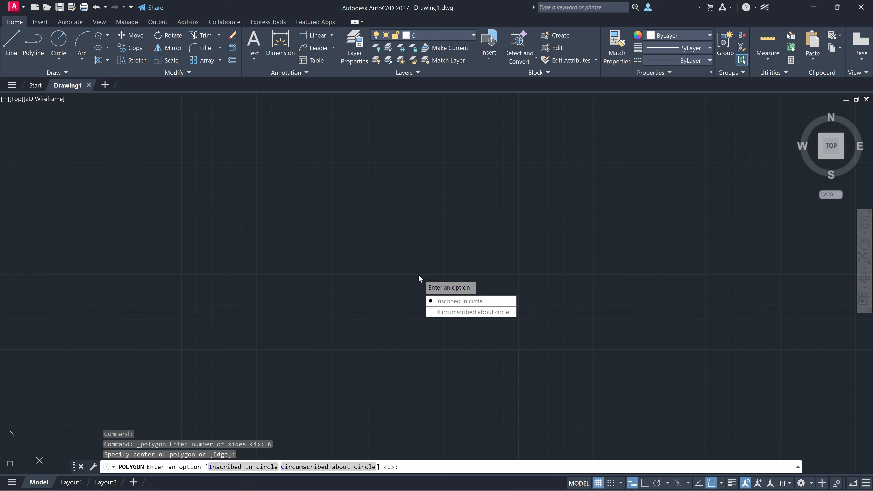
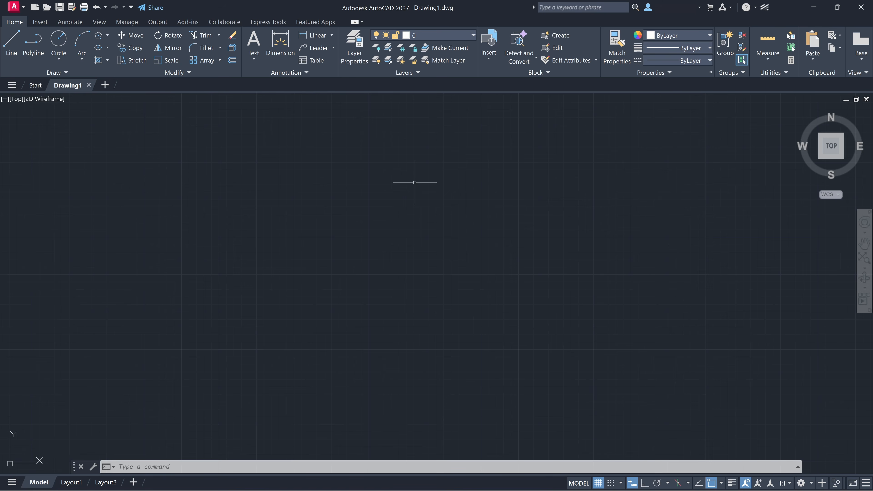
# - Run POL and draw a 6-sided polygon inscribed in a circle of radius 5
pyautogui.write('p')
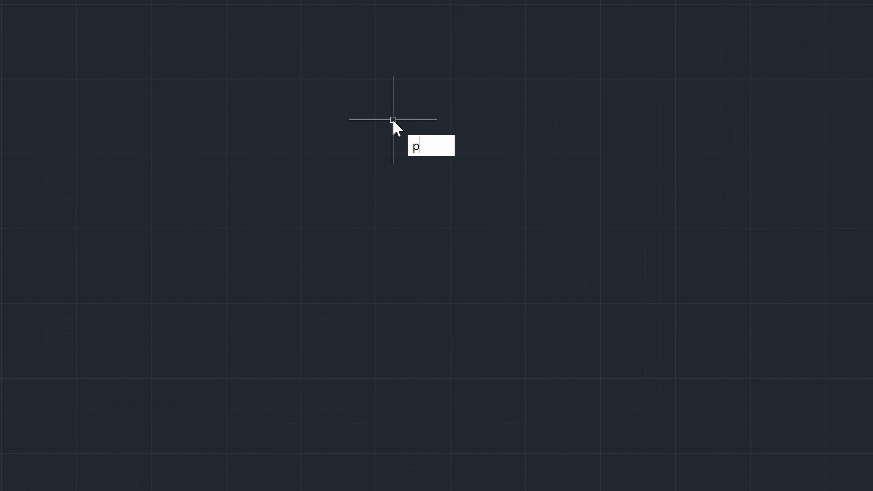
pyautogui.write('ol')
pyautogui.press('Return')
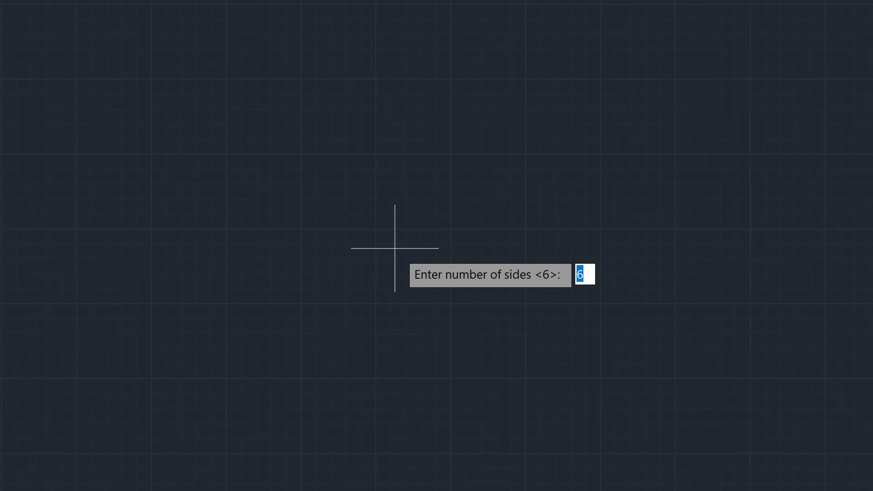
pyautogui.write('6')
pyautogui.press('Return')
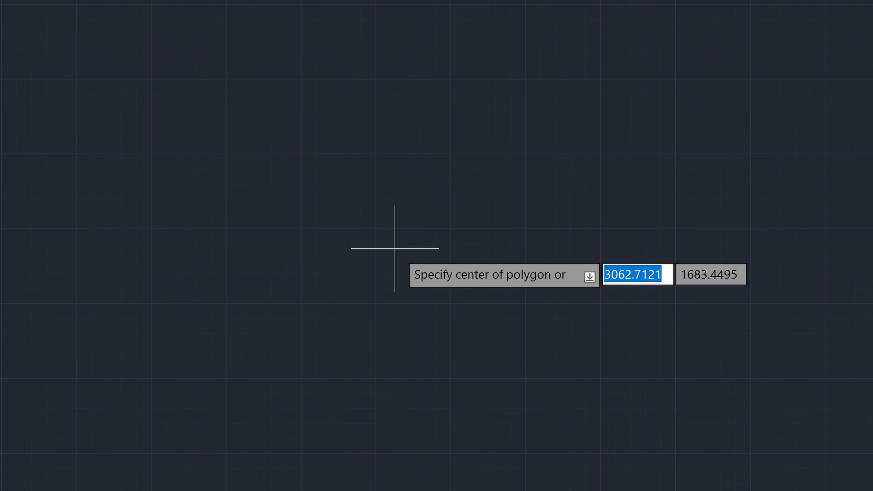
pyautogui.click(422, 237)
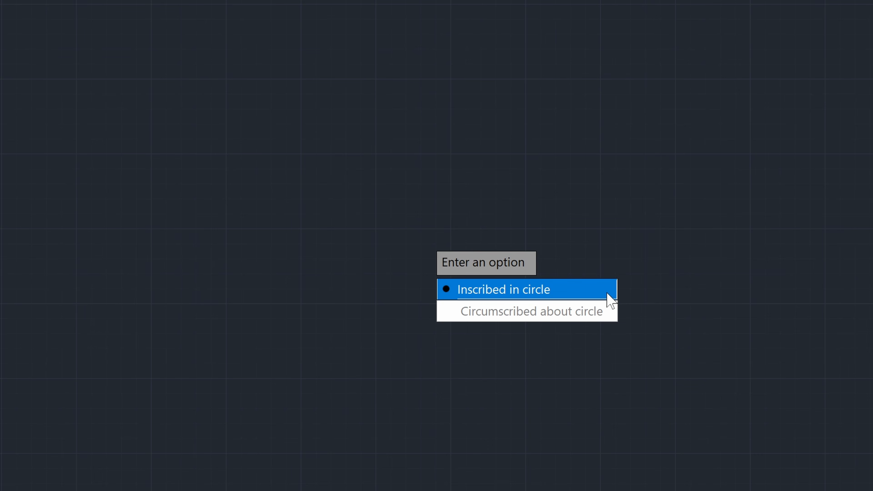
pyautogui.click(564, 293)
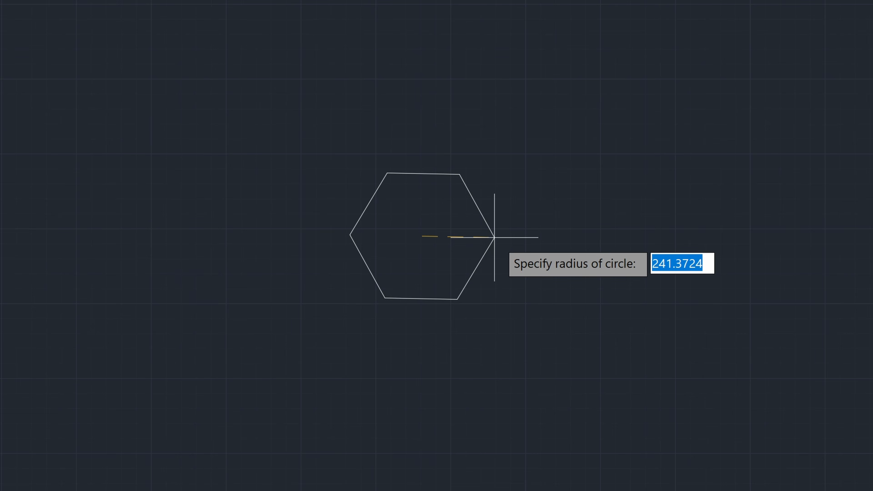
pyautogui.write('5')
pyautogui.press('Return')
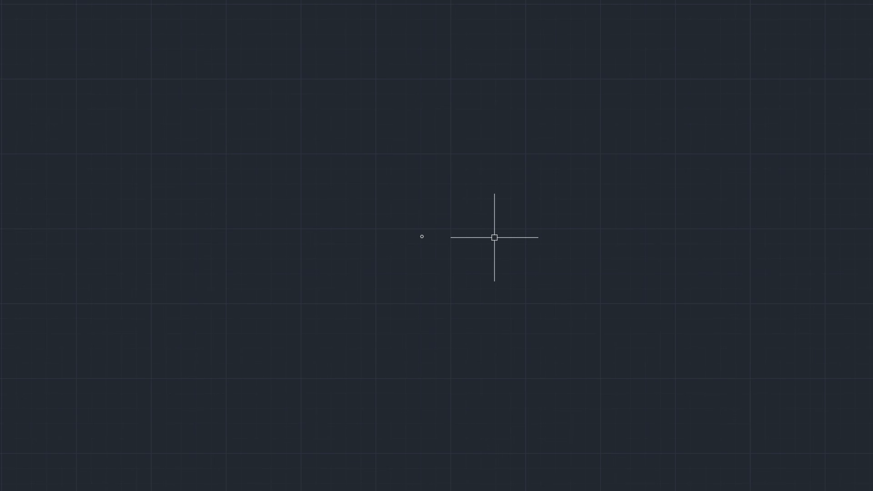
# - Window-select the radius-5 hexagon and cut it to the clipboard with Ctrl+X
pyautogui.scroll(10, 432, 247)
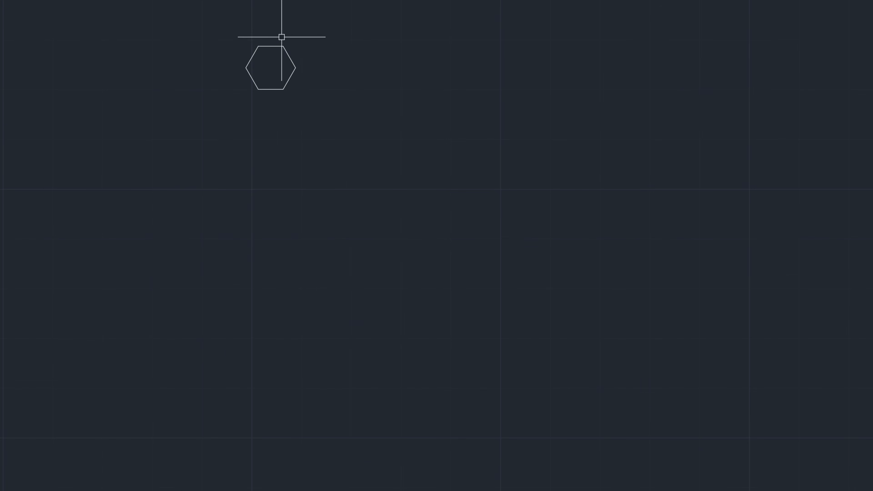
pyautogui.scroll(8, 282, 35)
pyautogui.moveTo(177, 114)
pyautogui.mouseDown(button='middle')
pyautogui.moveTo(263, 175)
pyautogui.moveTo(363, 222)
pyautogui.moveTo(313, 216)
pyautogui.mouseUp(button='middle')
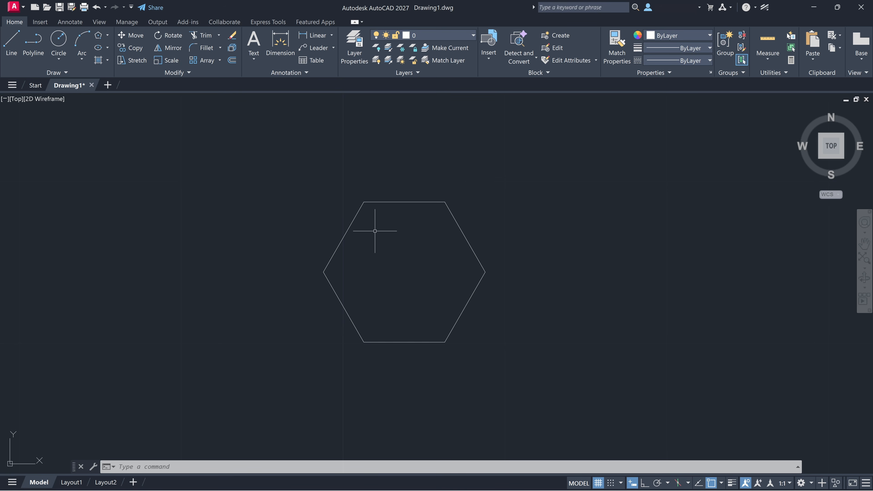
pyautogui.click(319, 193)
pyautogui.click(496, 337)
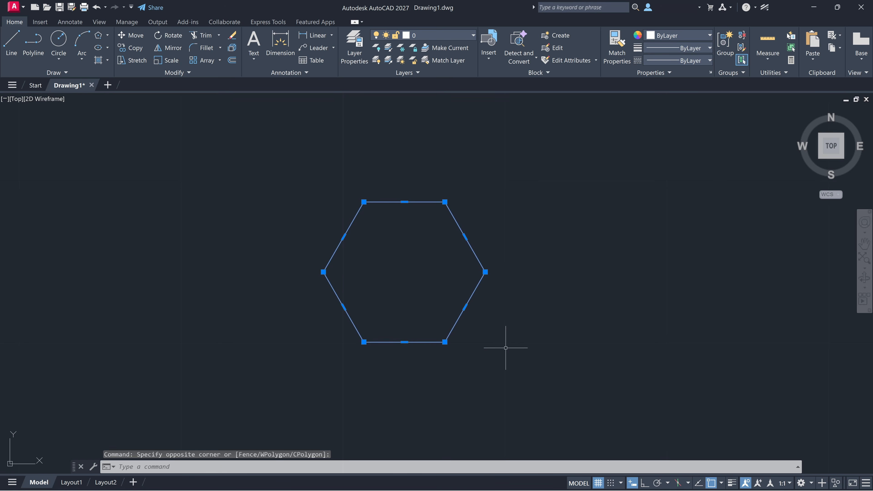
pyautogui.hotkey('ctrl', 'x')
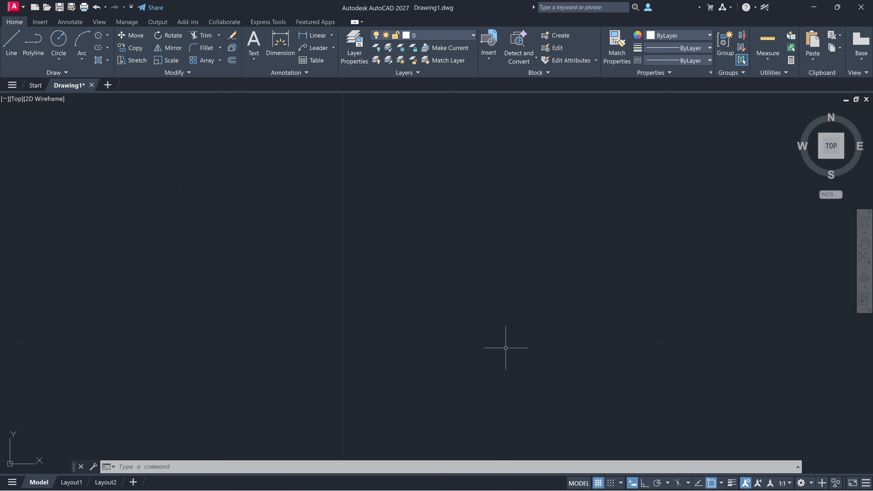
# - Use POLYGON's Edge option to draw a 6-sided polygon with 5-unit edges
pyautogui.write('polygon')
pyautogui.press('Return')
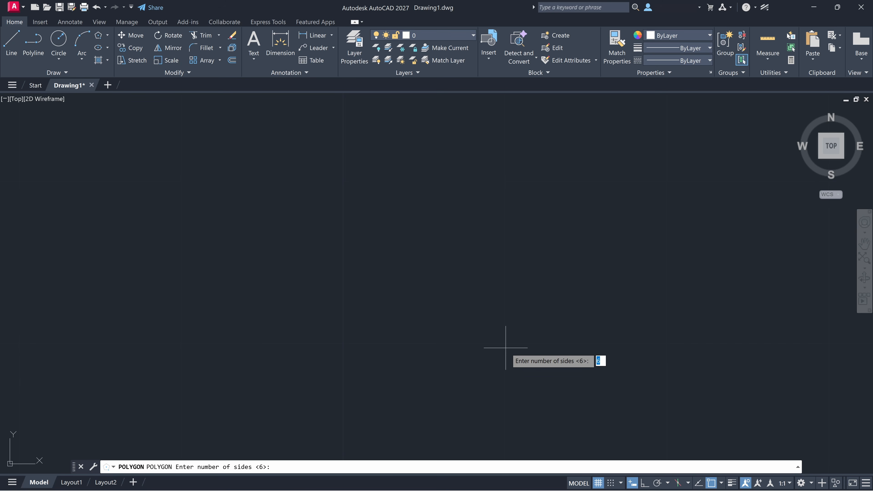
pyautogui.write('6')
pyautogui.press('Return')
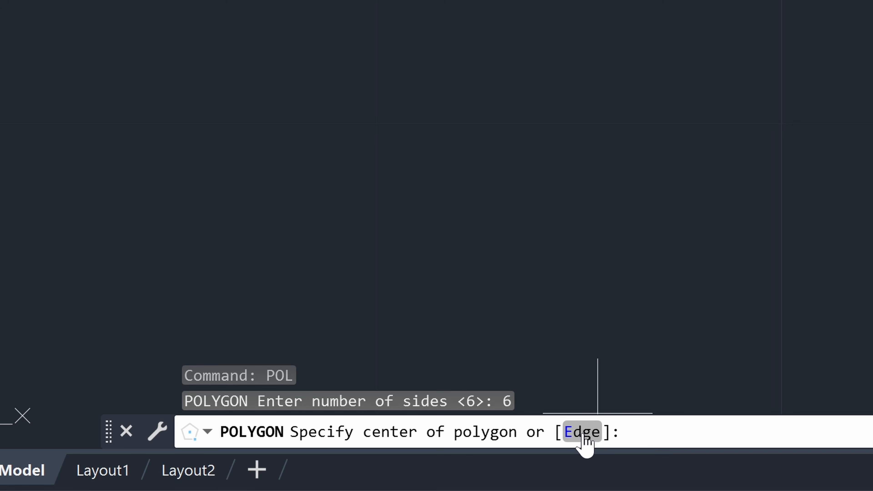
pyautogui.click(585, 432)
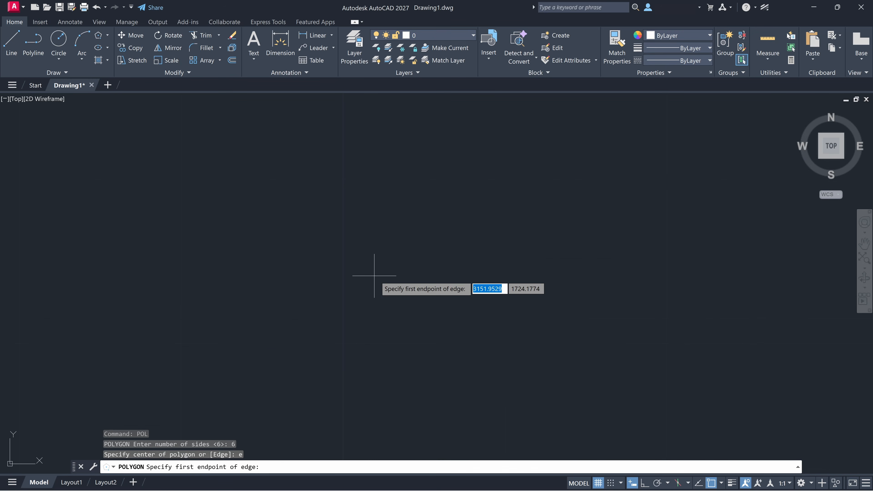
pyautogui.click(390, 279)
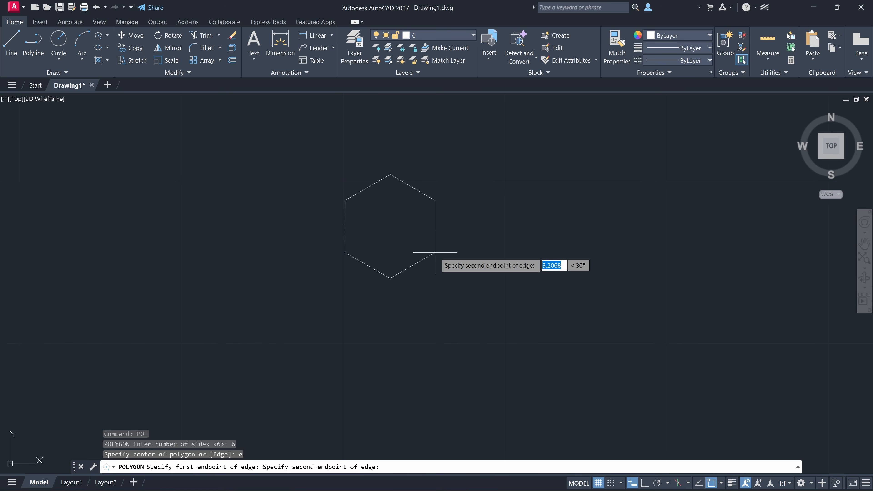
pyautogui.write('5')
pyautogui.press('Return')
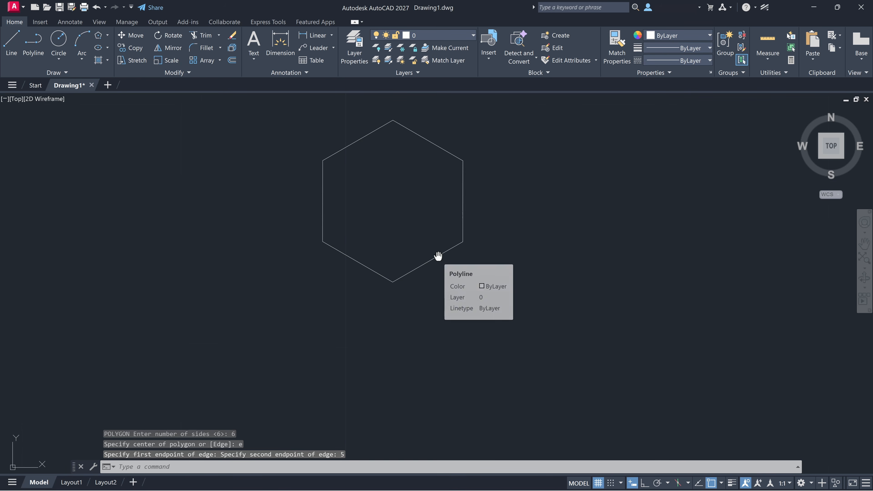
pyautogui.moveTo(439, 254); pyautogui.dragTo(459, 337, button='middle')
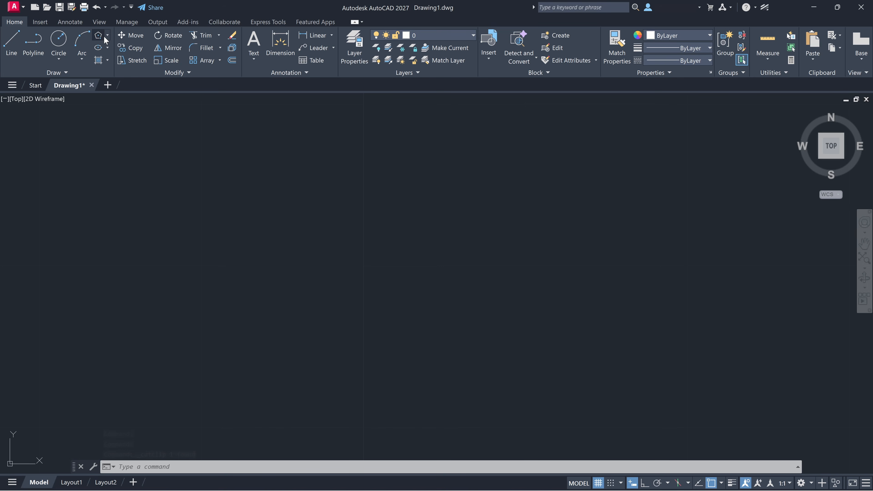
# - Switch the shape tool to Rectangle and draw a 10 by 5 rectangle
pyautogui.click(107, 35)
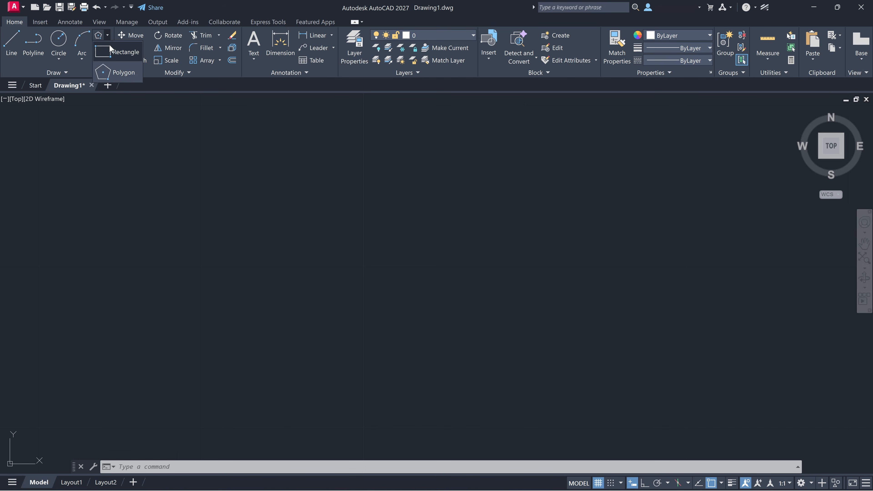
pyautogui.click(109, 46)
pyautogui.click(156, 316)
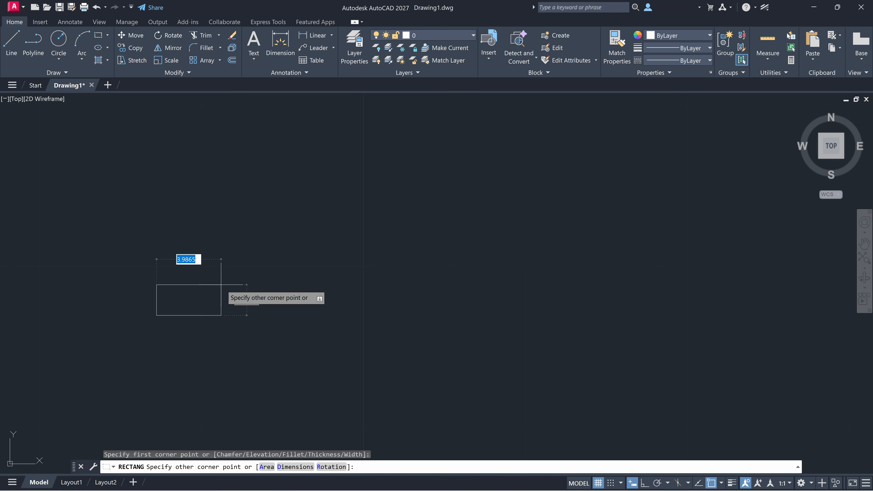
pyautogui.write('10')
pyautogui.press('Tab')
pyautogui.write('5')
pyautogui.press('Tab')
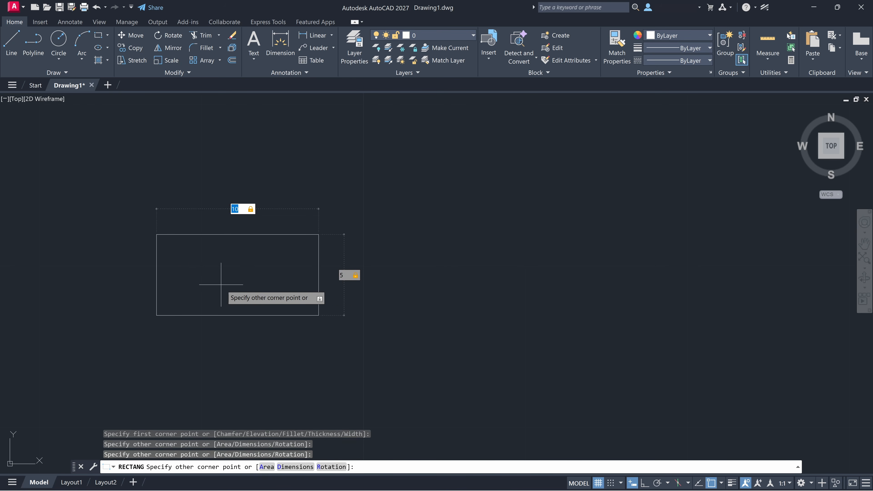
pyautogui.press('Return')
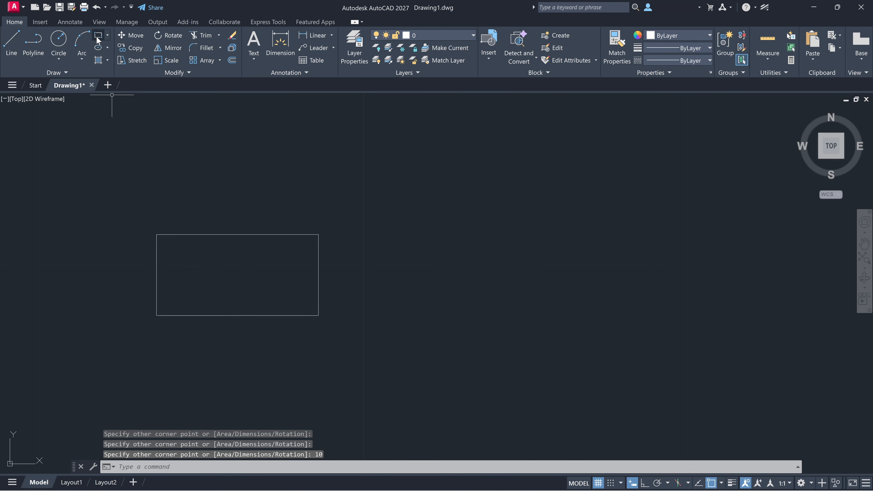
# - Draw a 4-sided polygon inscribed in a radius-5 circle right of the rectangle
pyautogui.click(107, 35)
pyautogui.click(113, 72)
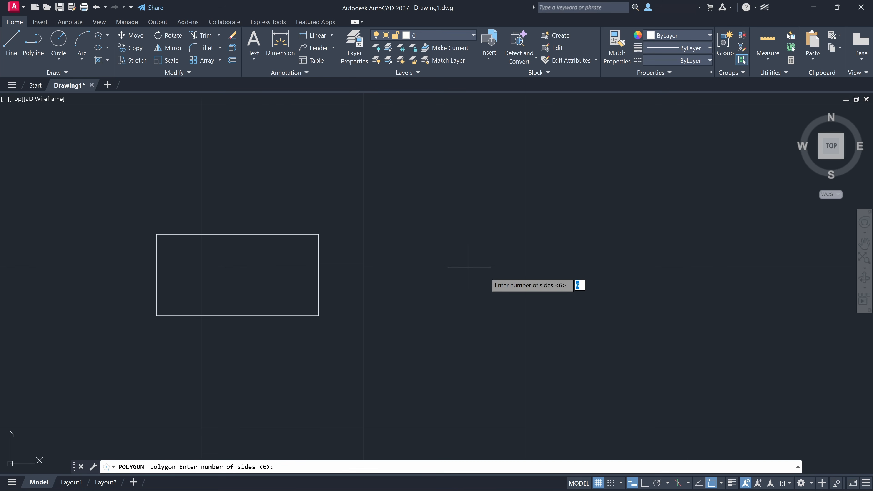
pyautogui.write('4')
pyautogui.press('Return')
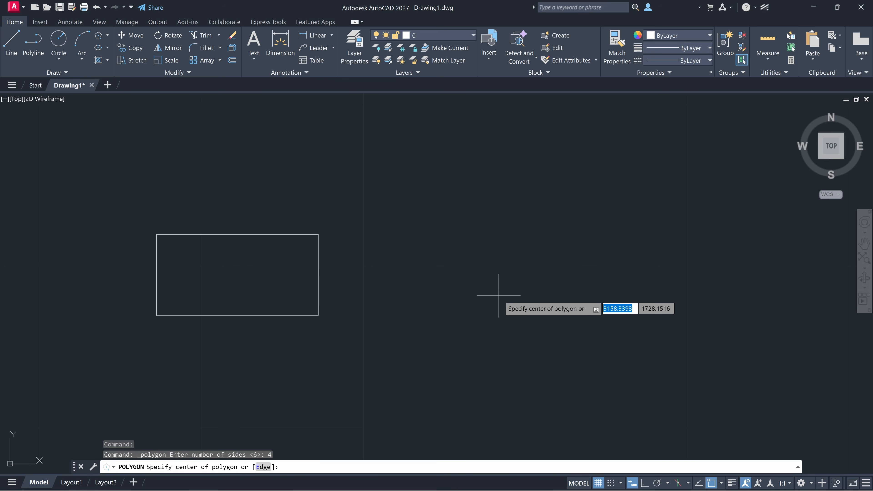
pyautogui.click(499, 295)
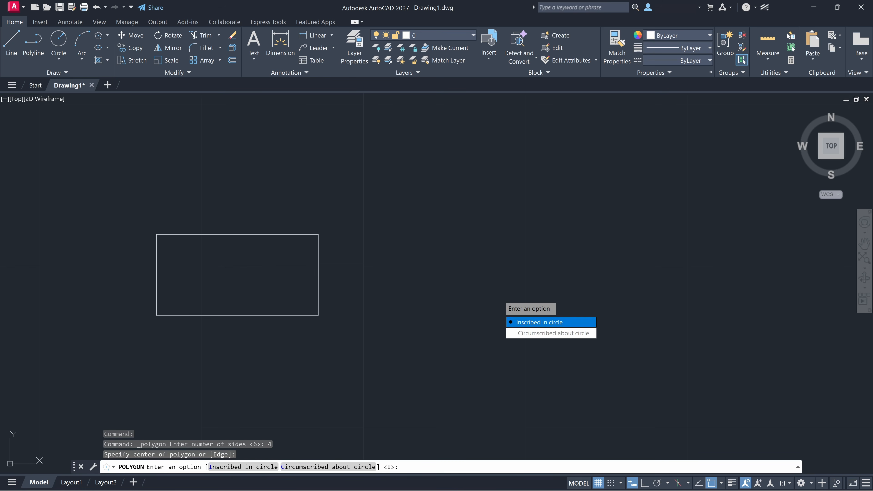
pyautogui.click(539, 322)
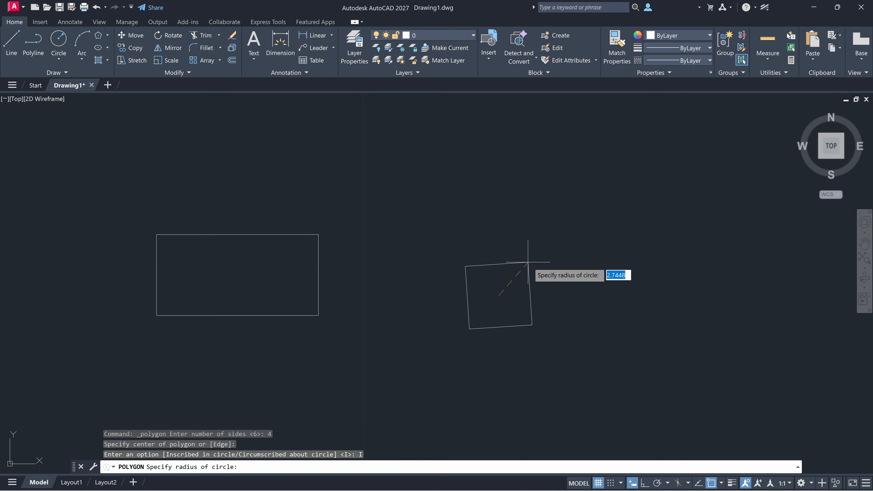
pyautogui.write('5')
pyautogui.press('Return')
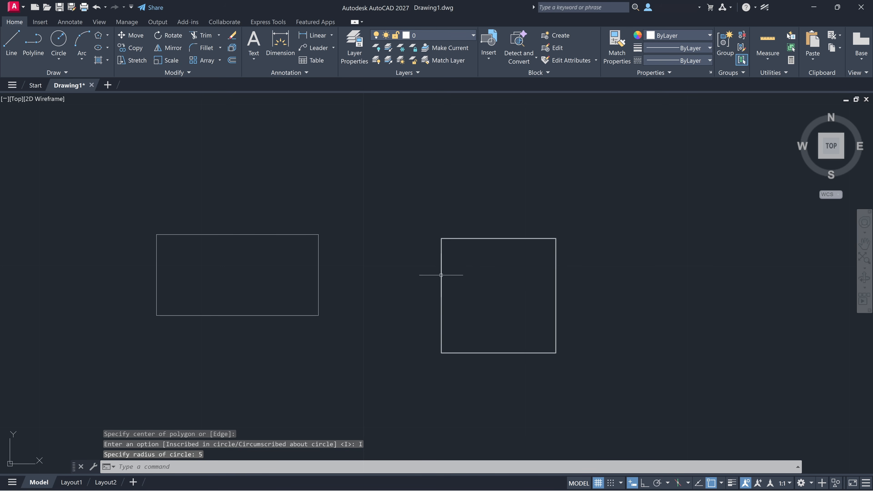
# - Select all objects with Ctrl+A and cut both shapes with Ctrl+X
pyautogui.click(319, 261)
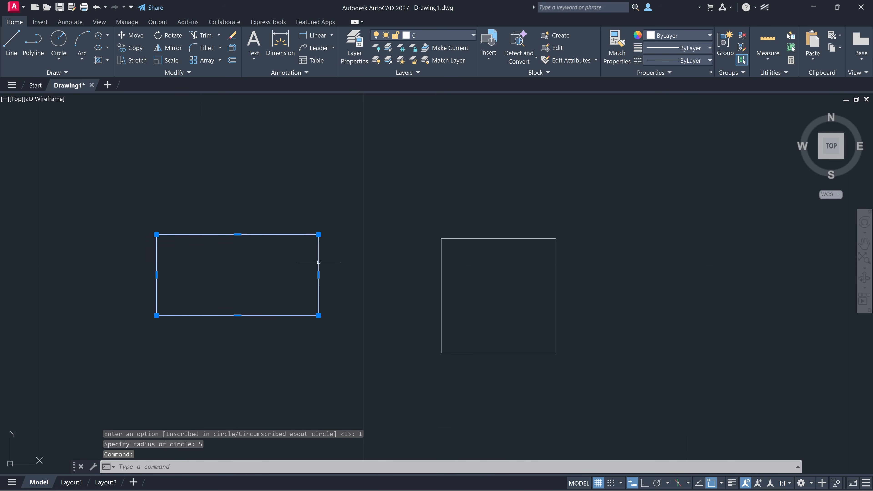
pyautogui.click(442, 276)
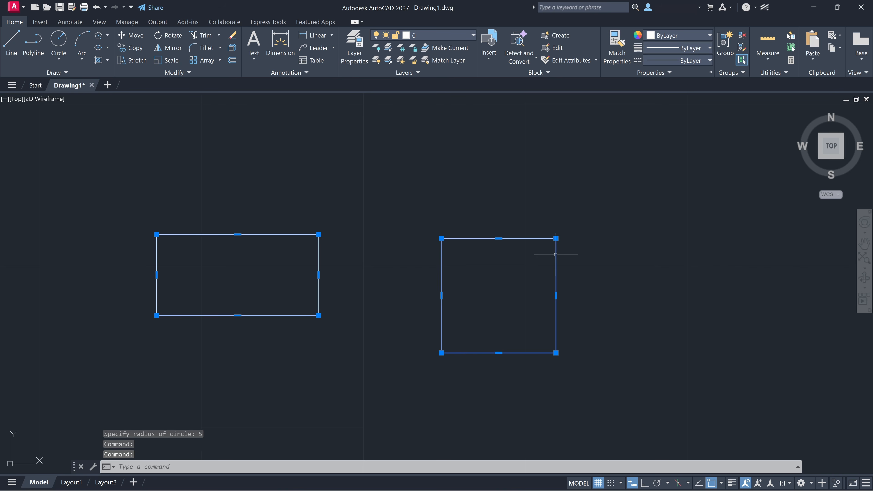
pyautogui.press('Escape')
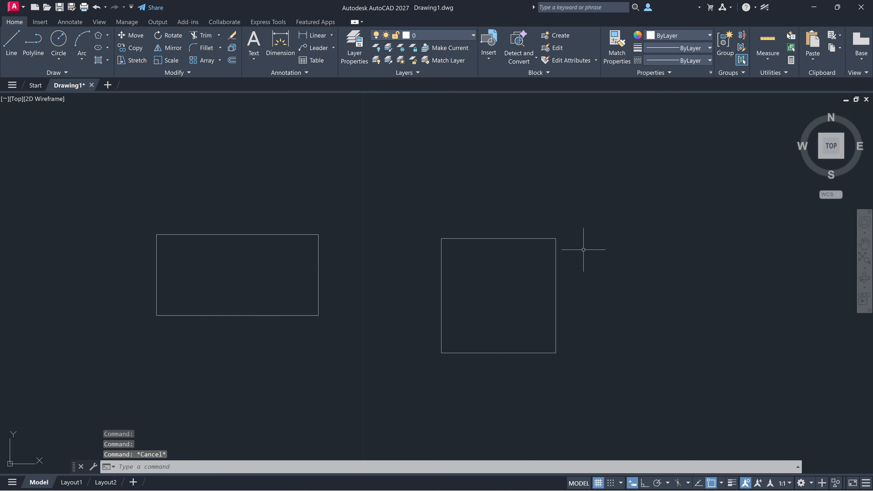
pyautogui.hotkey('ctrl', 'a')
pyautogui.hotkey('ctrl', 'x')
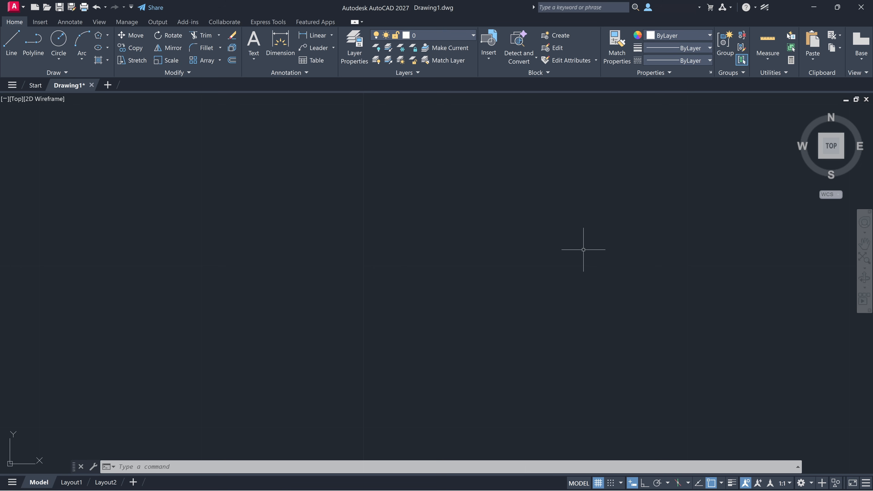
pyautogui.click(99, 35)
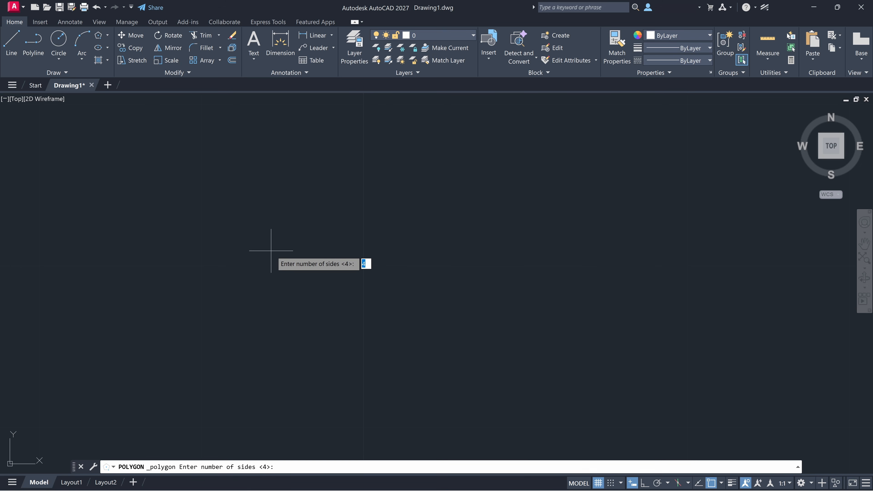
pyautogui.write('5')
pyautogui.press('Return')
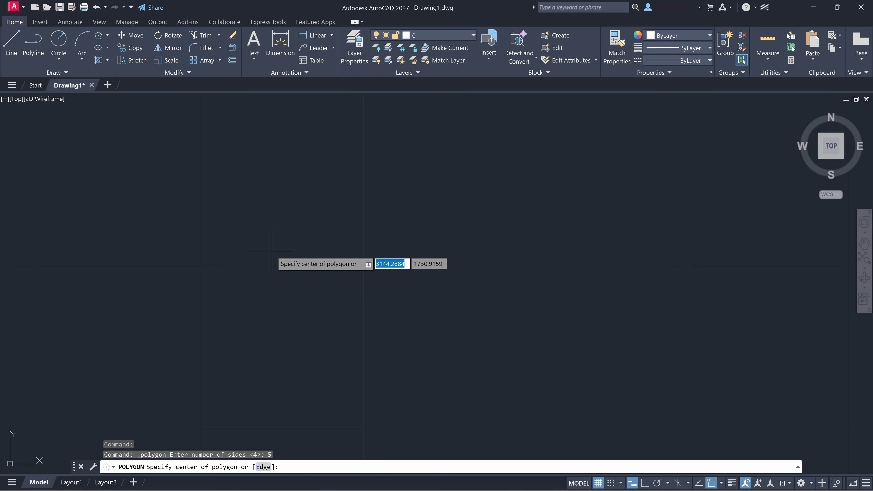
pyautogui.click(270, 250)
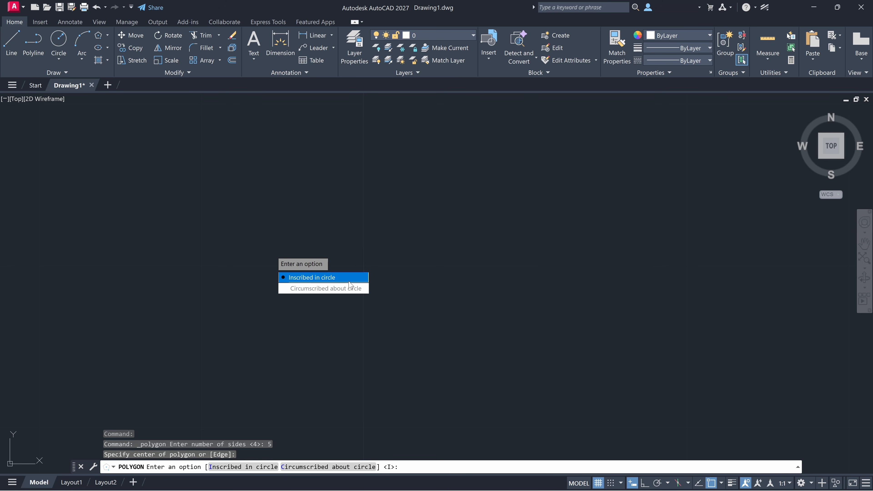
pyautogui.press('Escape')
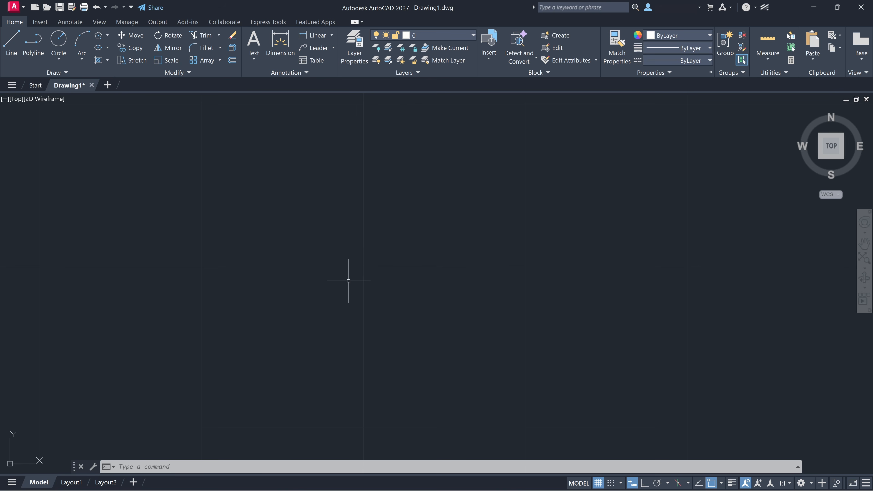
# - Cancel the stray selection, then draw a 6-sided polygon inscribed in a radius-5 circle
pyautogui.click(348, 281)
pyautogui.press('Escape')
pyautogui.write('pol')
pyautogui.press('Return')
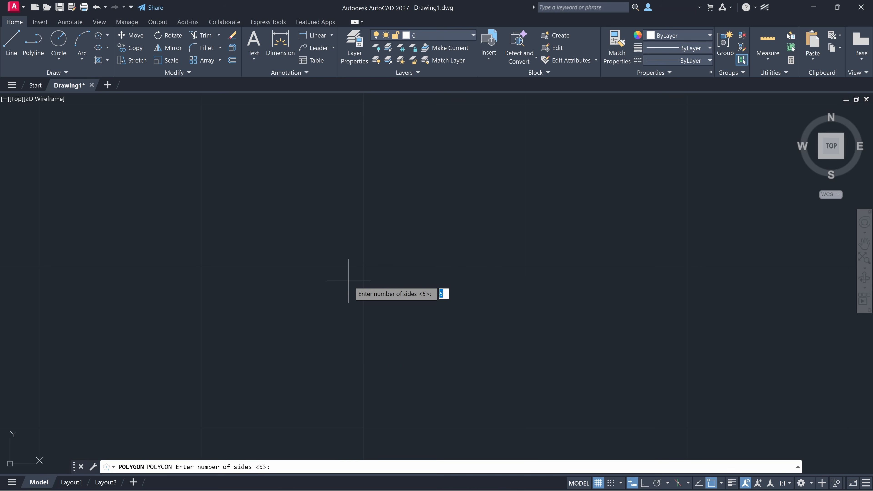
pyautogui.write('6')
pyautogui.press('Return')
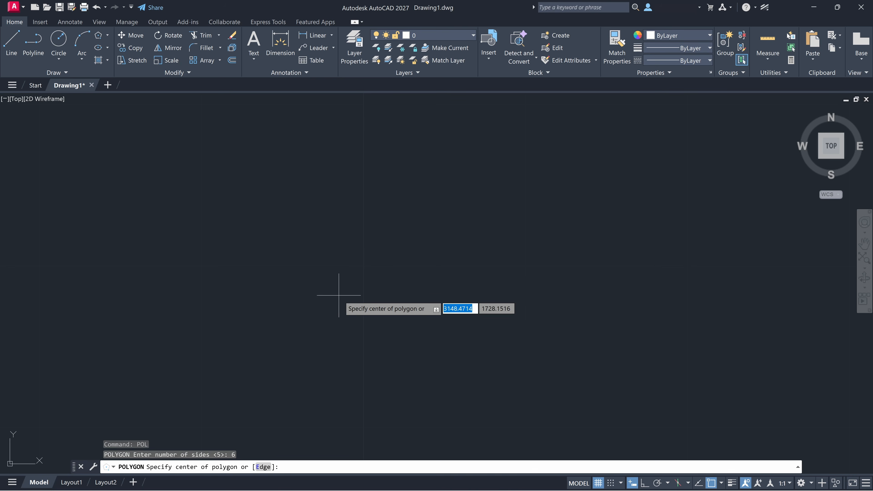
pyautogui.click(433, 287)
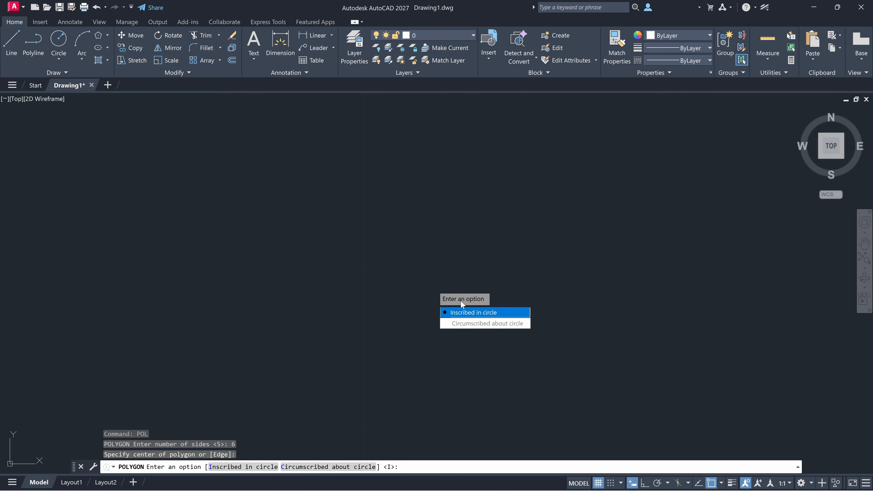
pyautogui.click(471, 311)
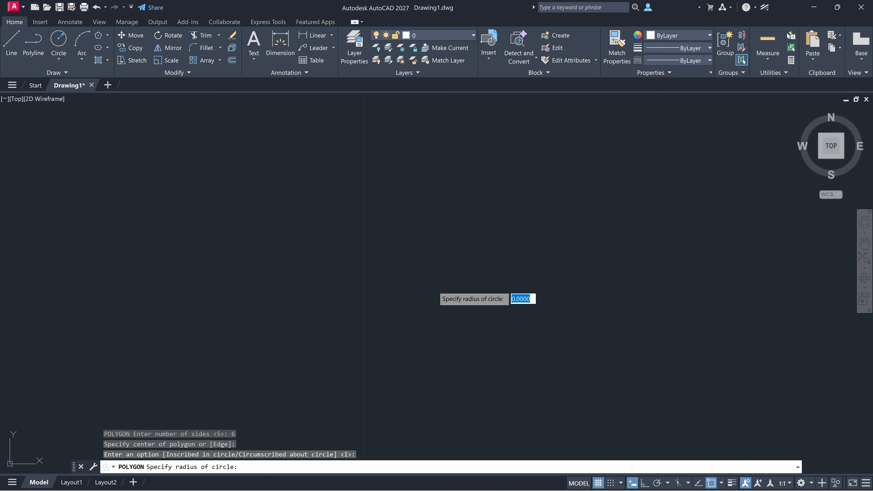
pyautogui.write('5')
pyautogui.press('Return')
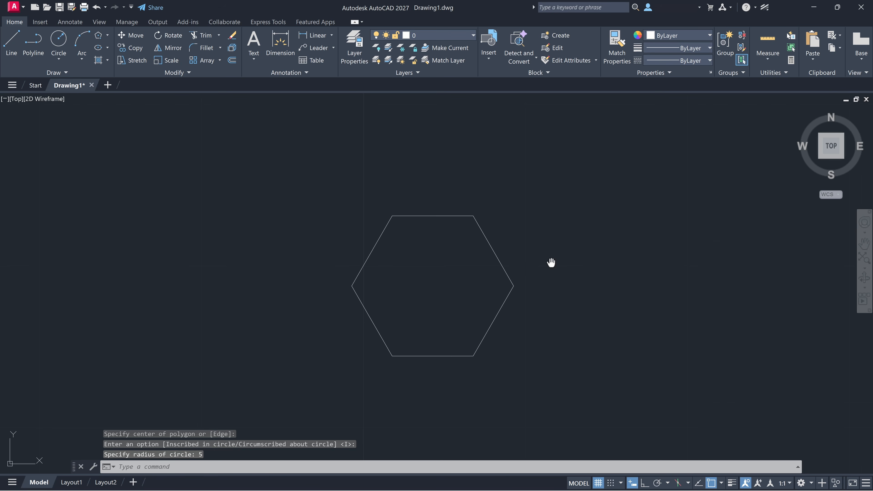
pyautogui.moveTo(551, 262)
pyautogui.mouseDown(button='middle')
pyautogui.moveTo(349, 237)
pyautogui.moveTo(317, 245)
pyautogui.mouseUp(button='middle')
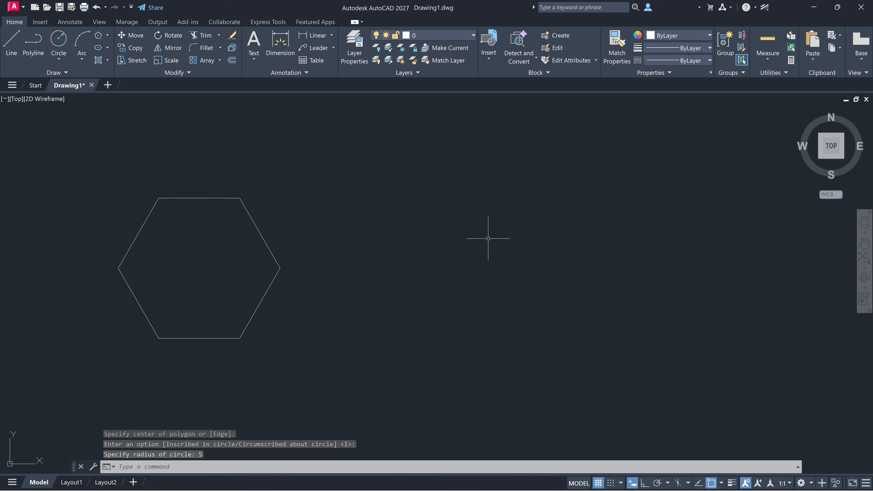
# - Draw a 5-sided inscribed polygon right of the hexagon, clicking to set its radius
pyautogui.write('pol')
pyautogui.press('Return')
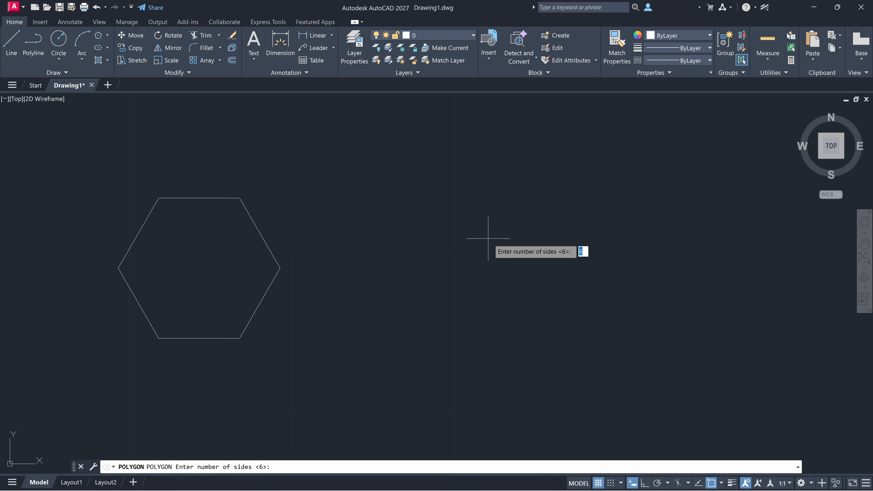
pyautogui.write('5')
pyautogui.press('Return')
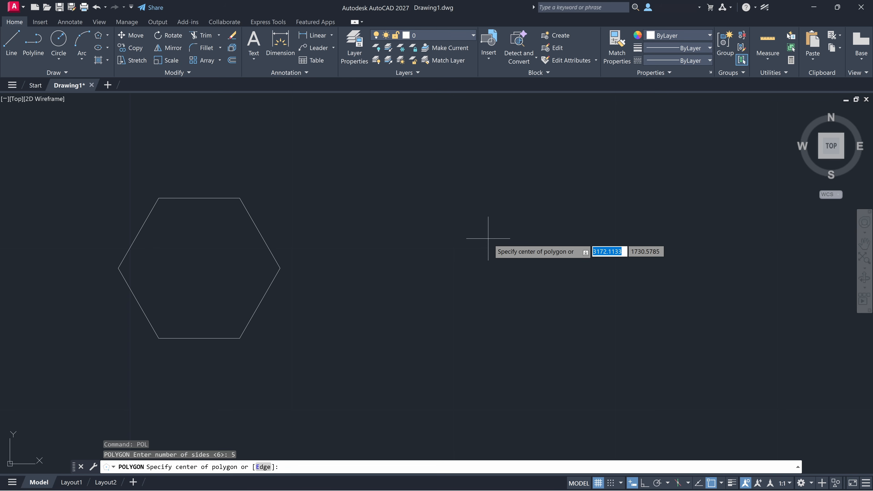
pyautogui.click(470, 287)
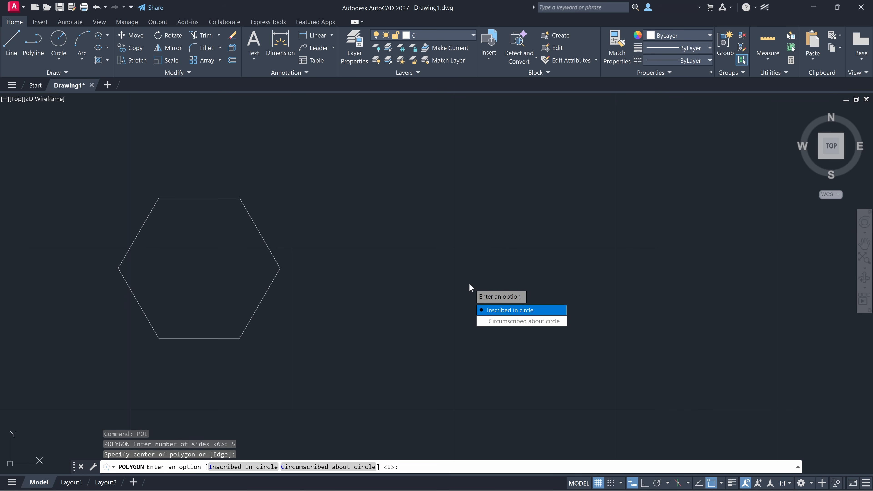
pyautogui.click(523, 310)
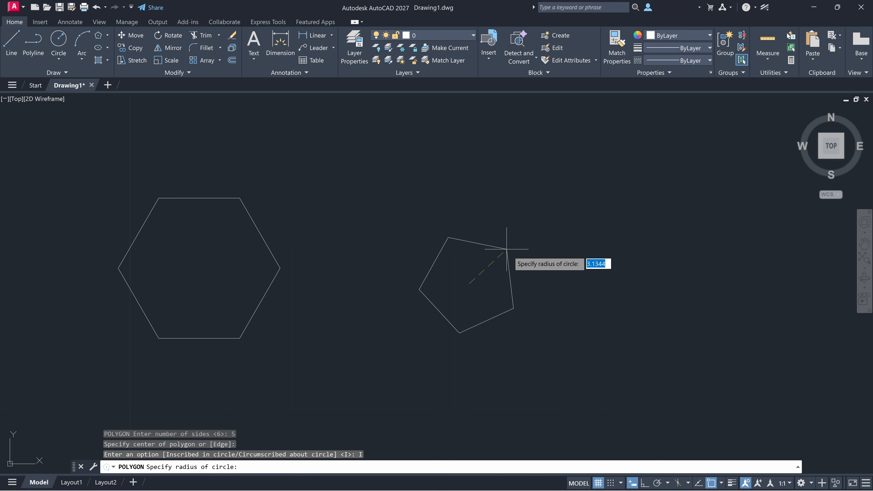
pyautogui.click(522, 268)
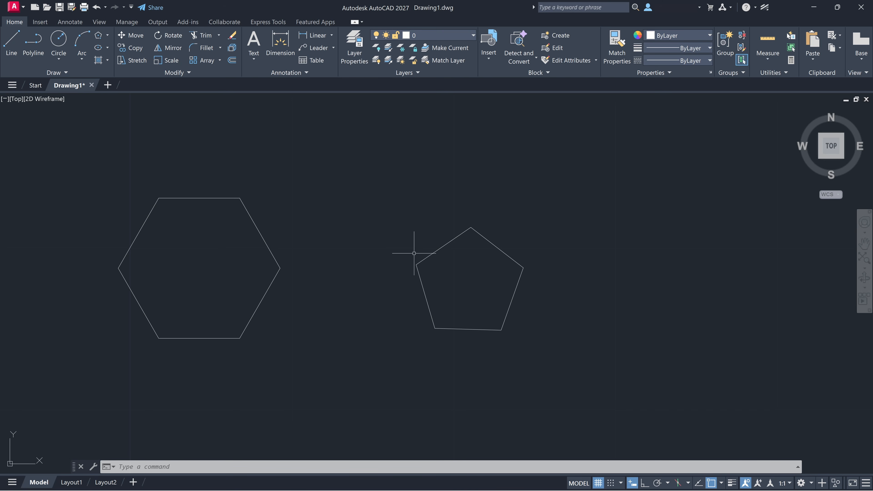
pyautogui.moveTo(414, 253); pyautogui.dragTo(487, 239, button='middle')
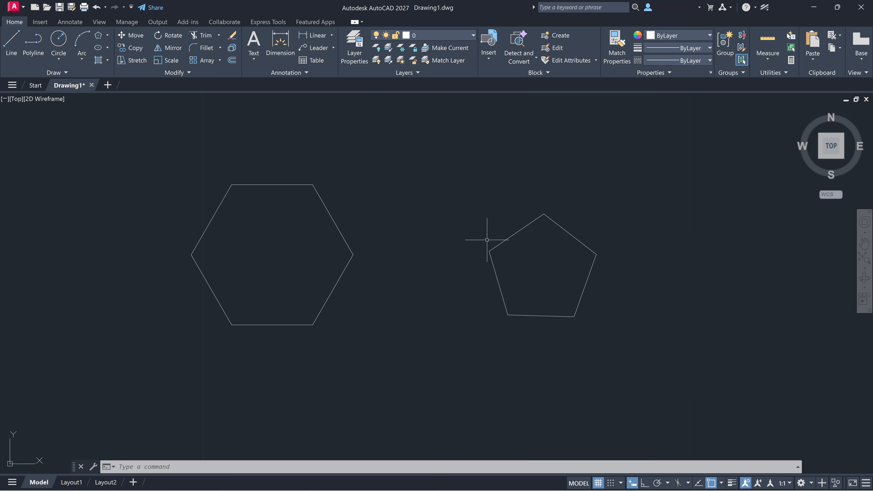